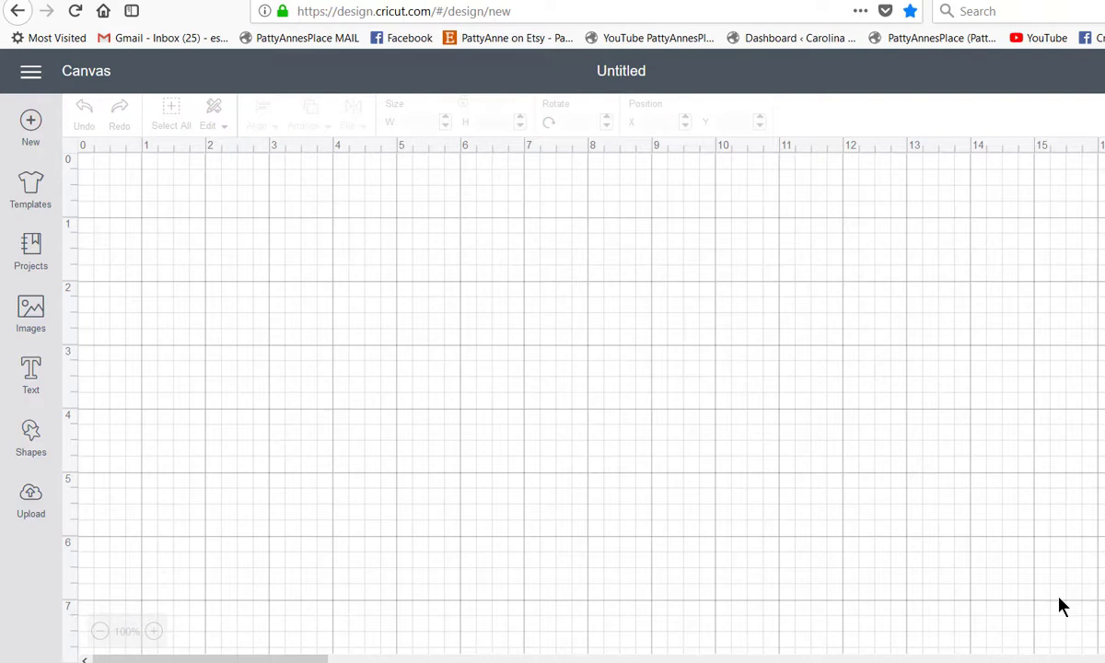
# Start a new image upload and open the computer's file browser
pyautogui.click(31, 512)
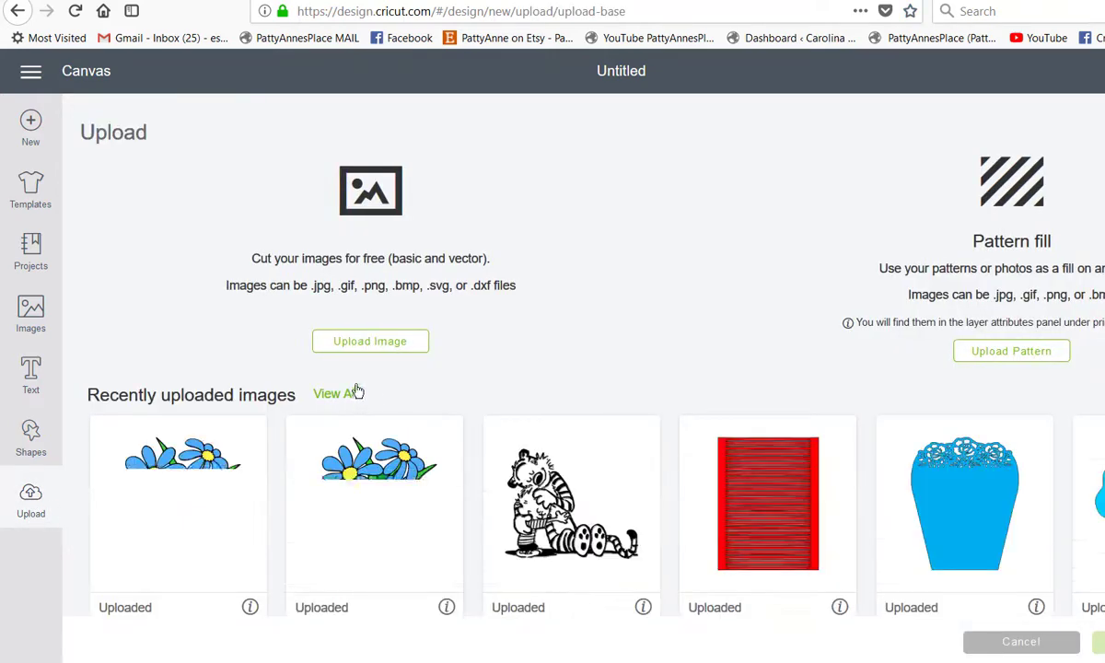
pyautogui.click(371, 342)
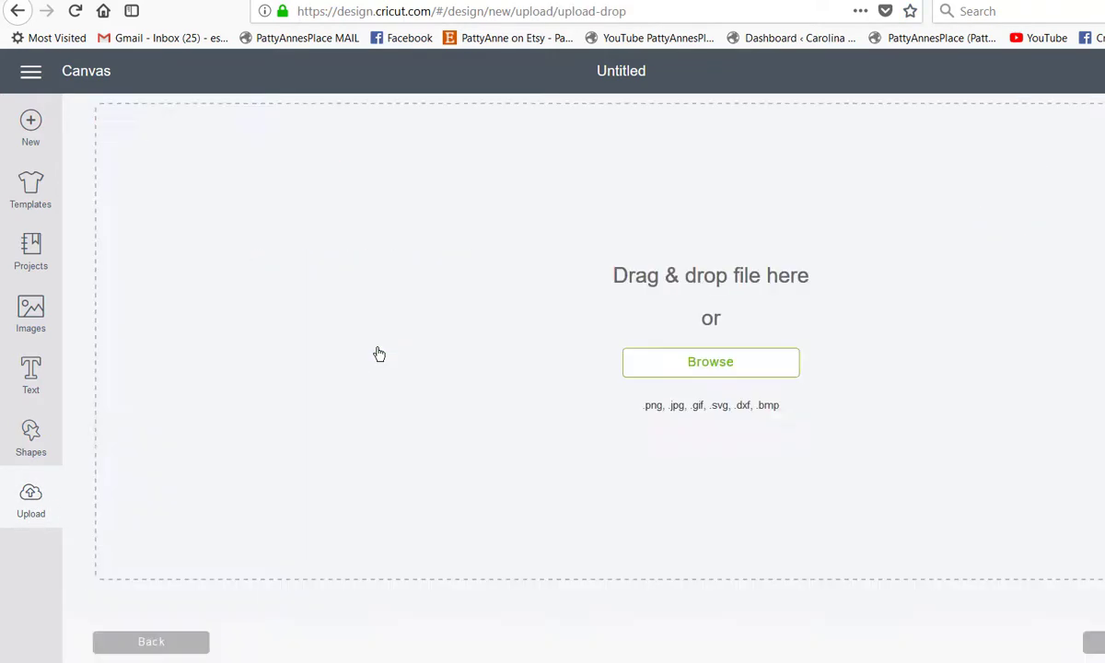
pyautogui.click(731, 379)
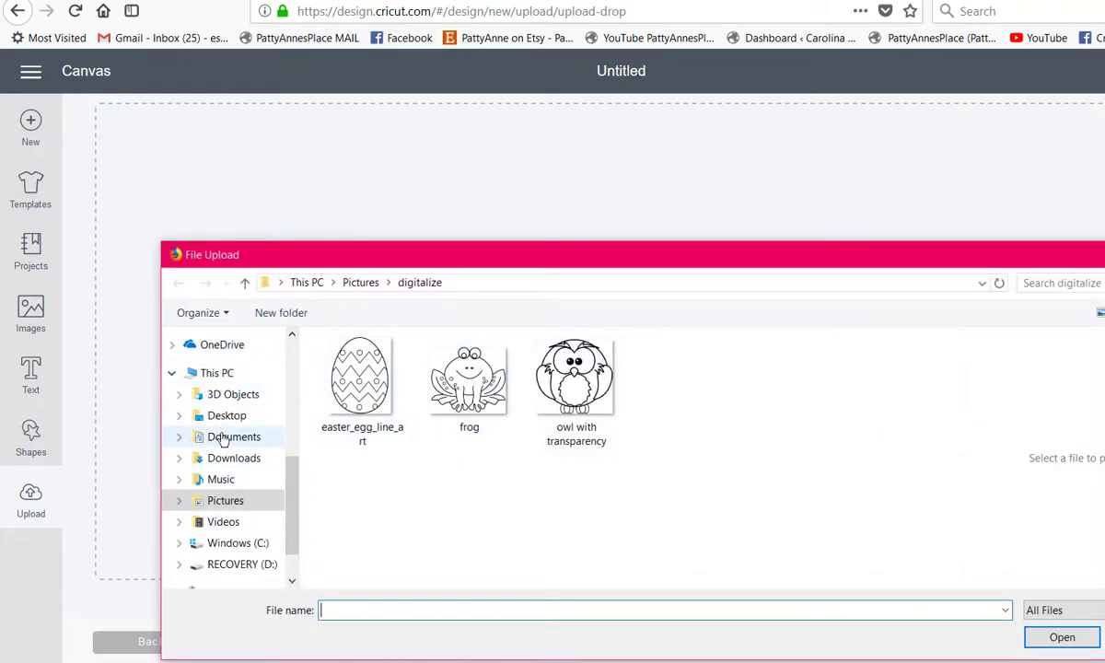
# Pick the 'flower for youtube subscriber' JPG from the Desktop
pyautogui.click(224, 415)
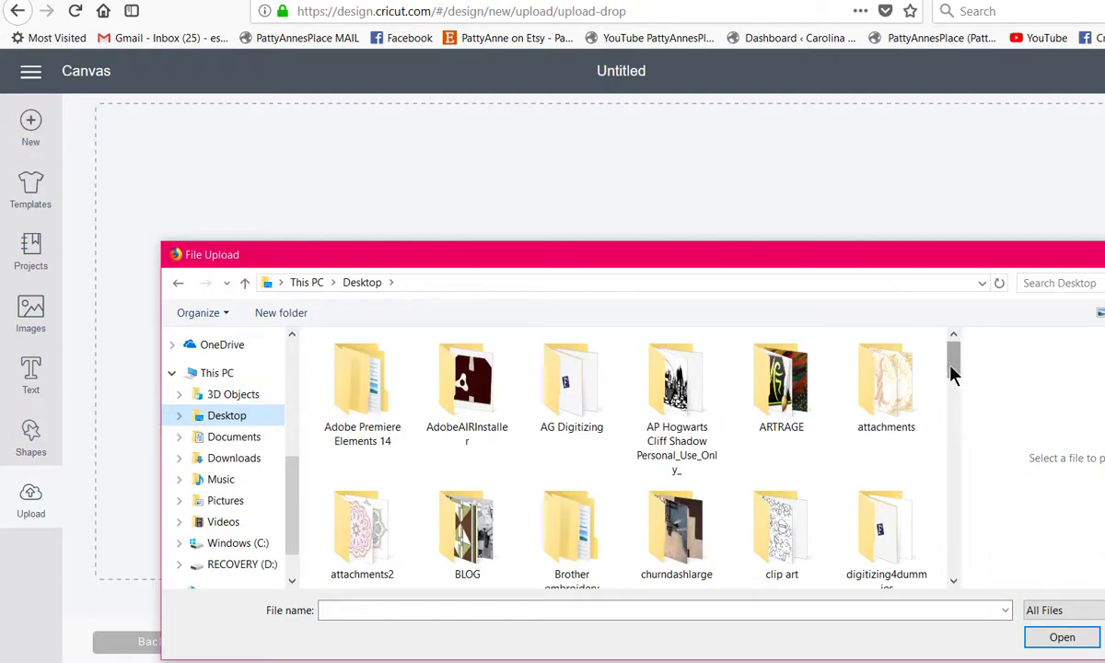
pyautogui.moveTo(953, 373); pyautogui.dragTo(954, 504)
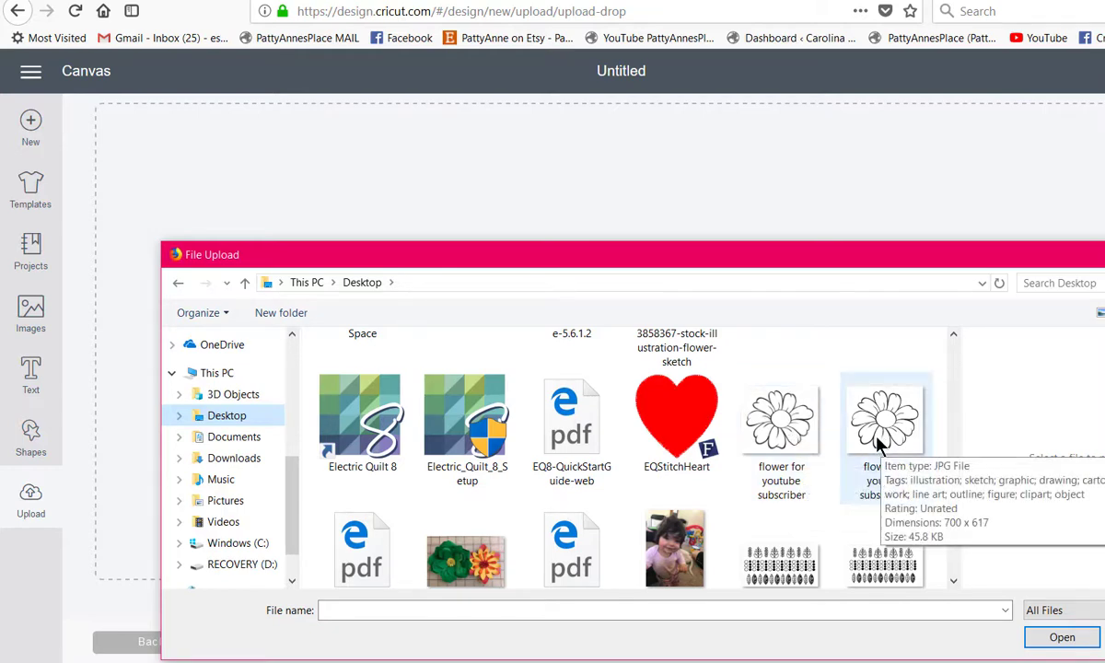
pyautogui.click(787, 439)
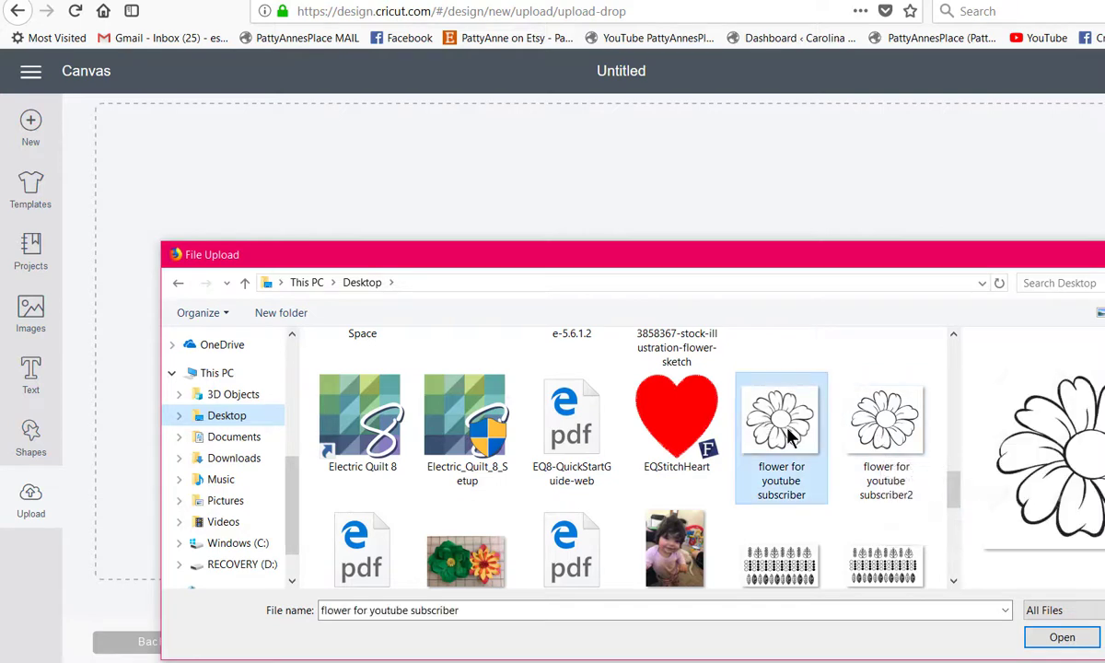
# Load the first flower as a Complex image, erase its white background, then abandon that upload
pyautogui.click(1078, 644)
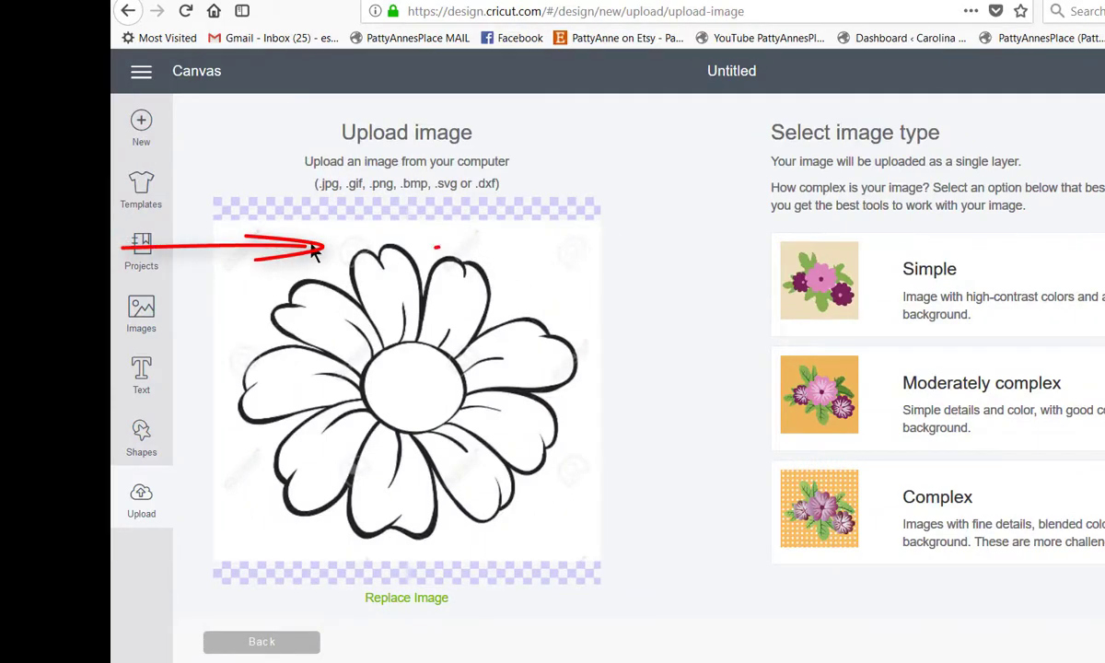
pyautogui.click(960, 513)
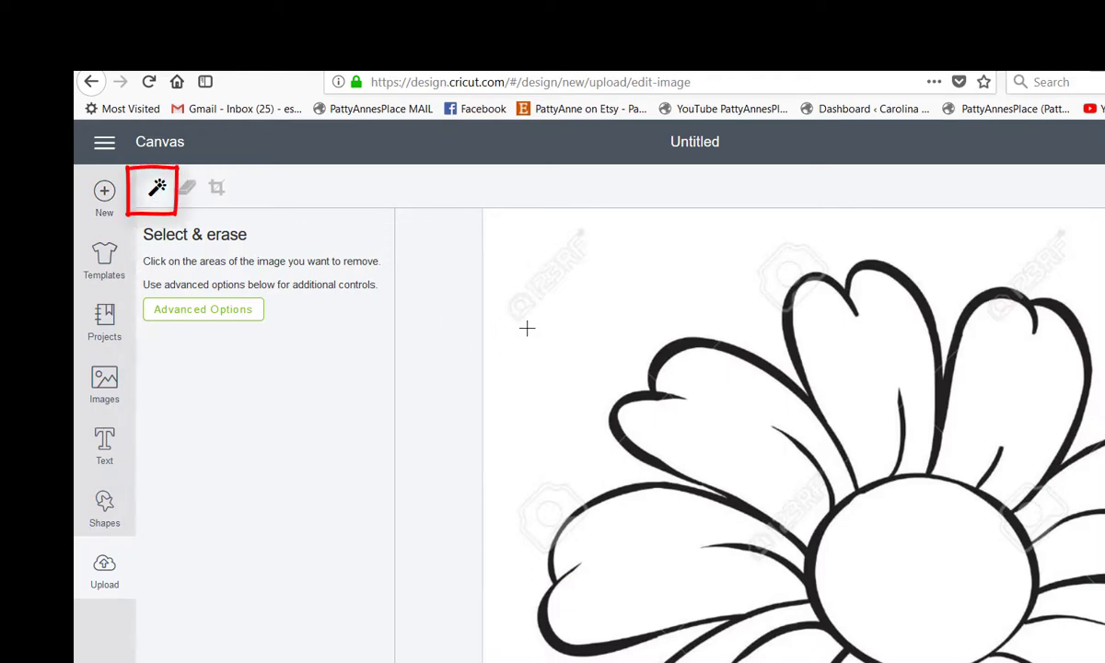
pyautogui.click(536, 277)
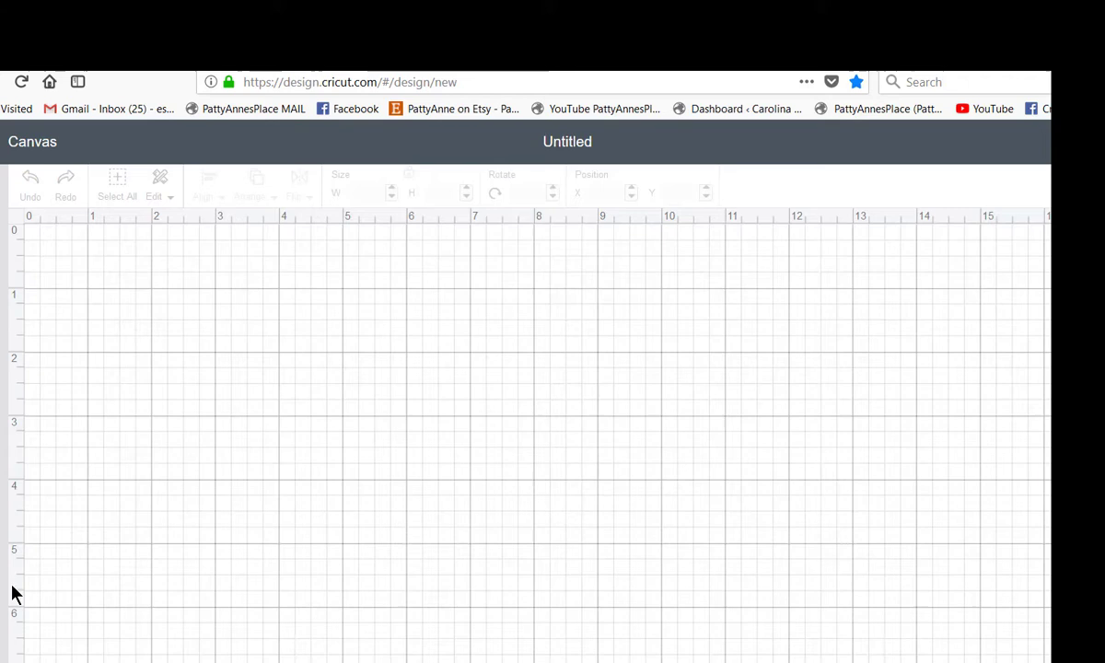
# Start a new upload and load 'flower for youtube subscriber2' from the Desktop
pyautogui.click(4, 534)
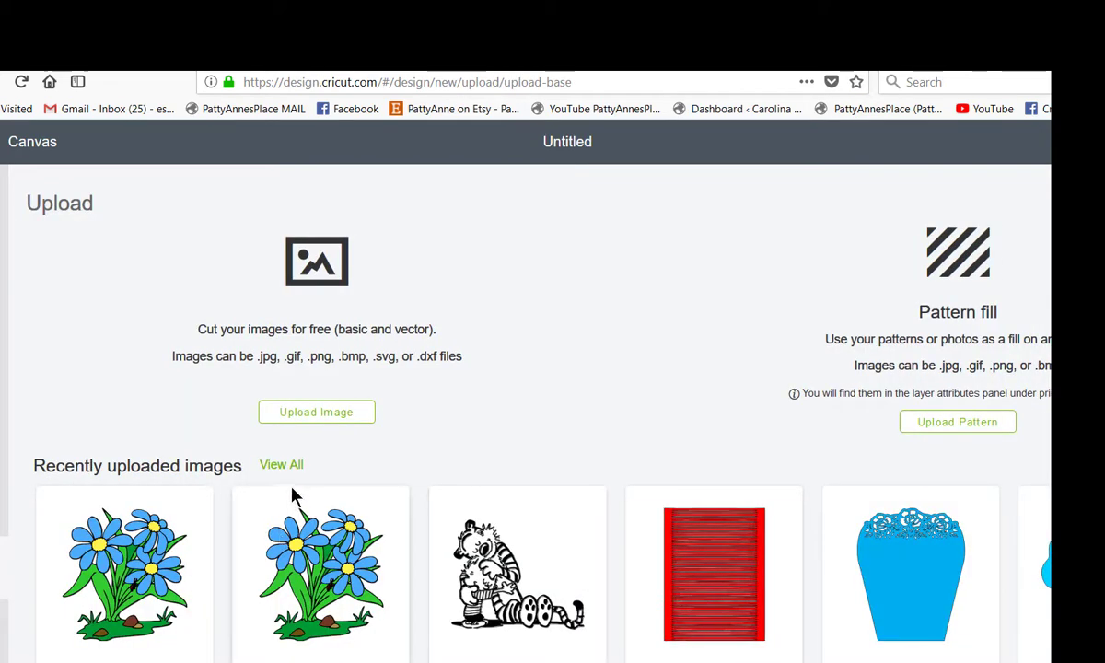
pyautogui.click(327, 414)
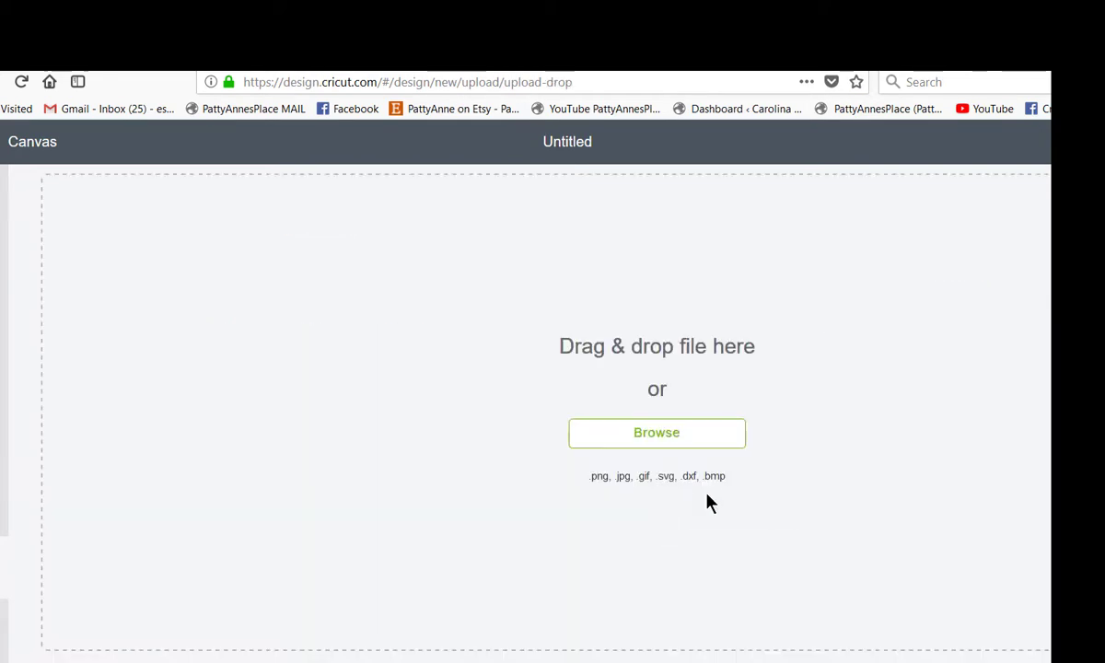
pyautogui.click(684, 444)
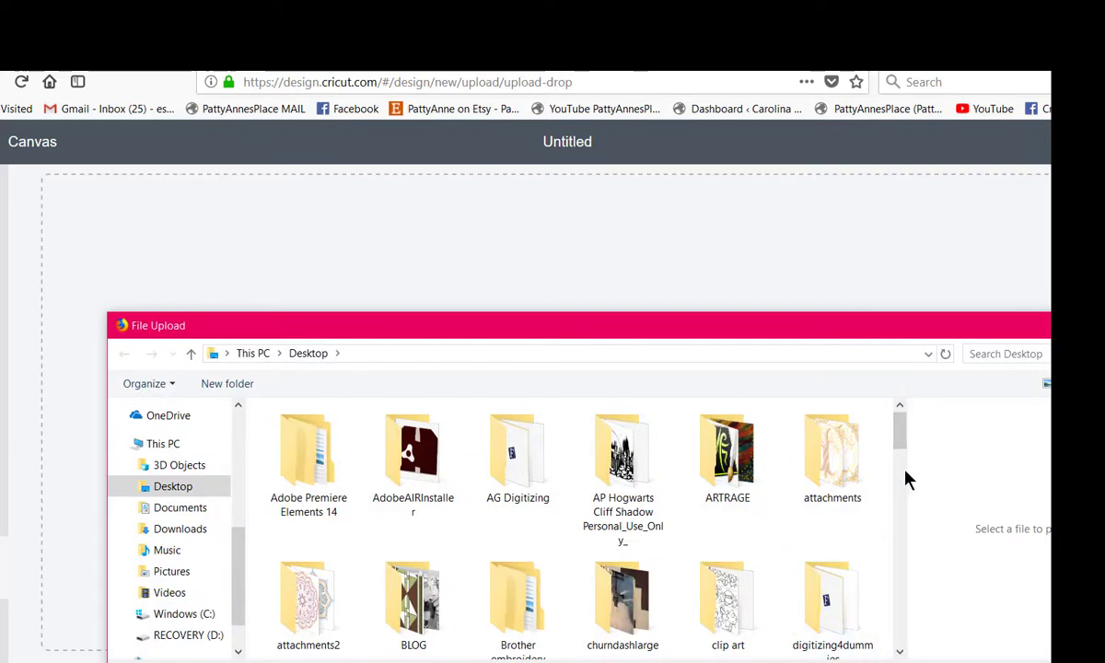
pyautogui.moveTo(903, 442); pyautogui.dragTo(932, 569)
pyautogui.click(847, 532)
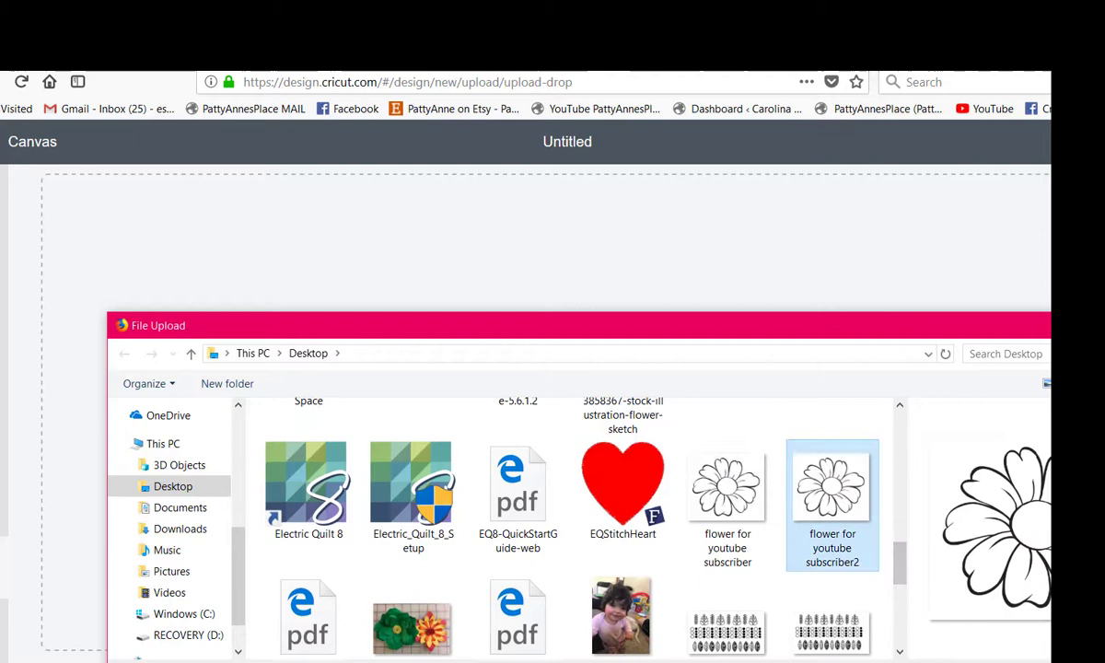
pyautogui.doubleClick(848, 535)
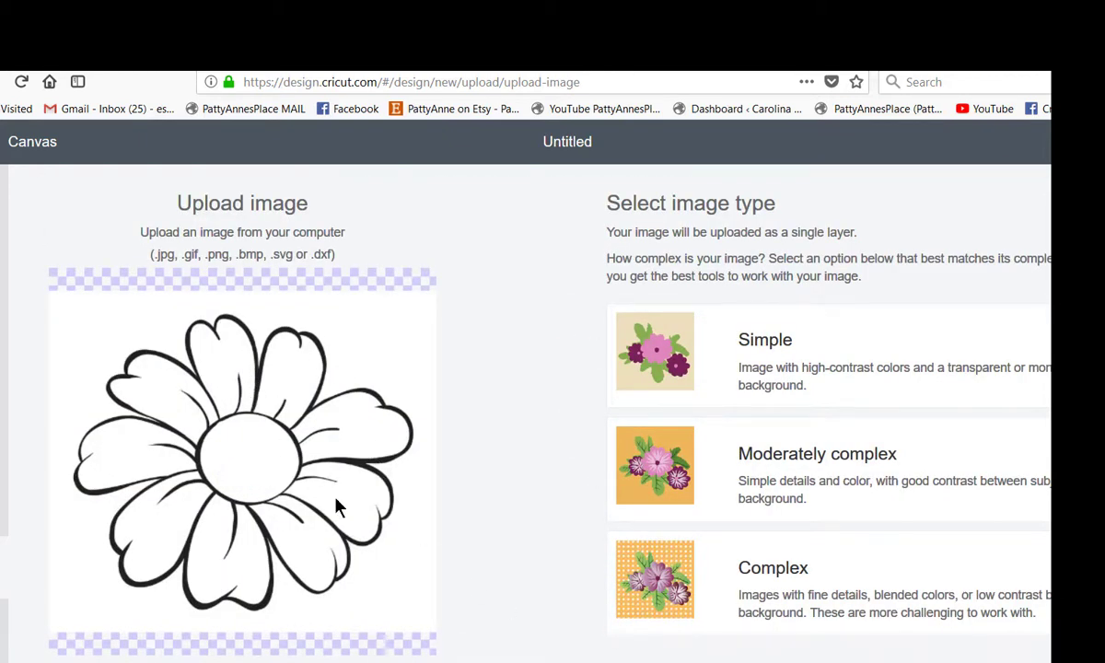
# Set the image type to Complex and continue to the Select & erase editor
pyautogui.click(790, 600)
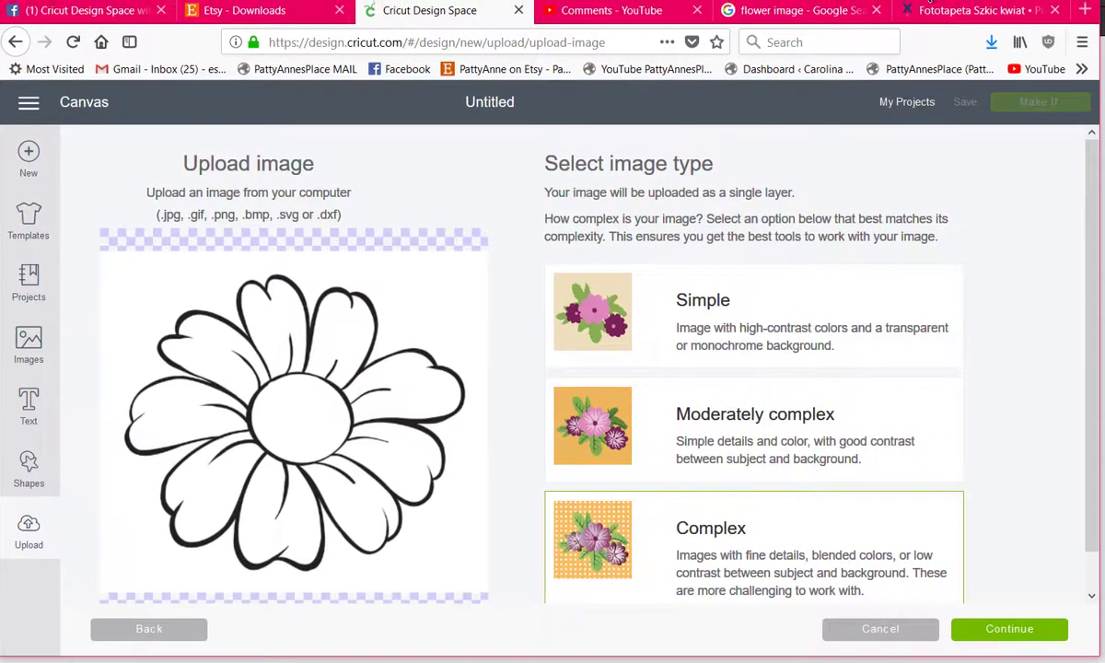
pyautogui.click(1008, 630)
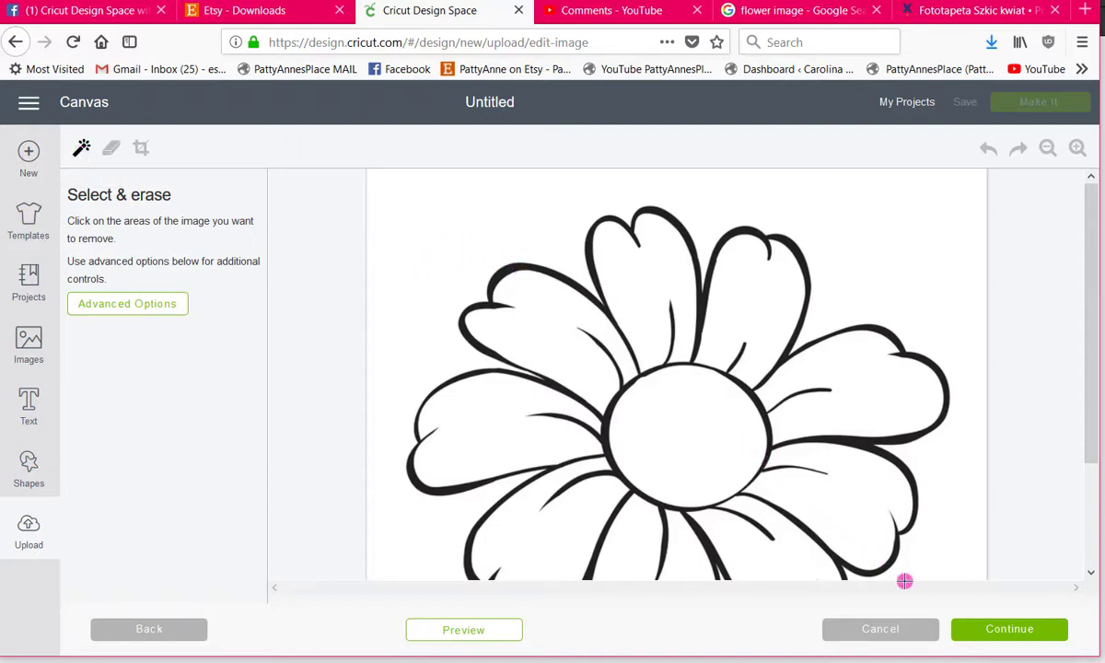
pyautogui.click(1009, 630)
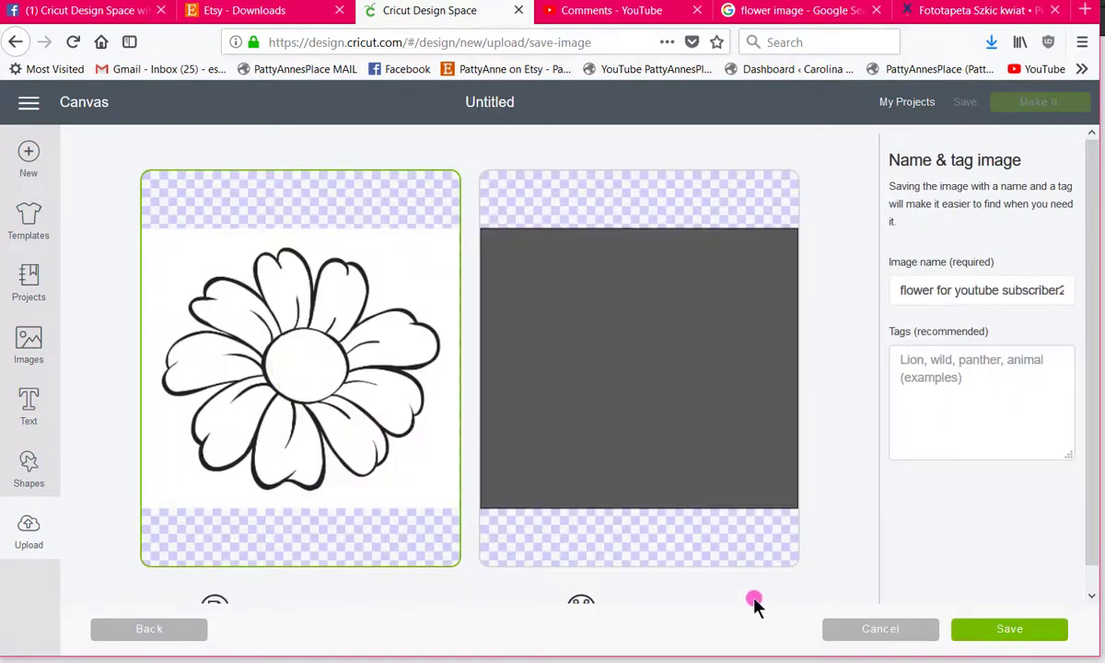
pyautogui.scroll(-1, 690, 483)
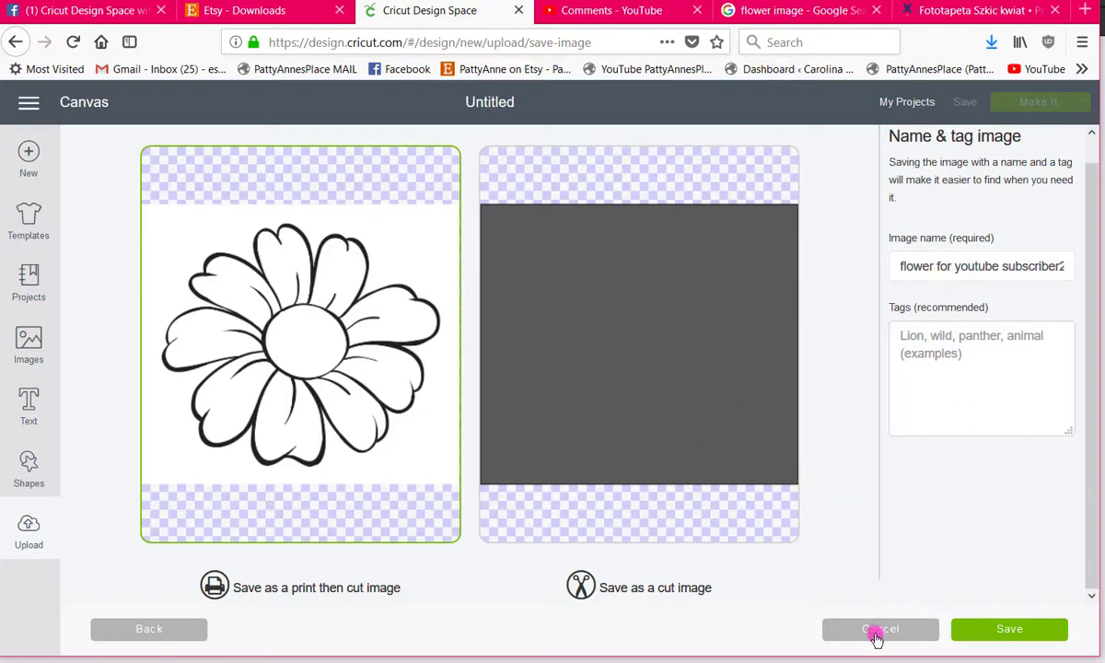
pyautogui.click(163, 630)
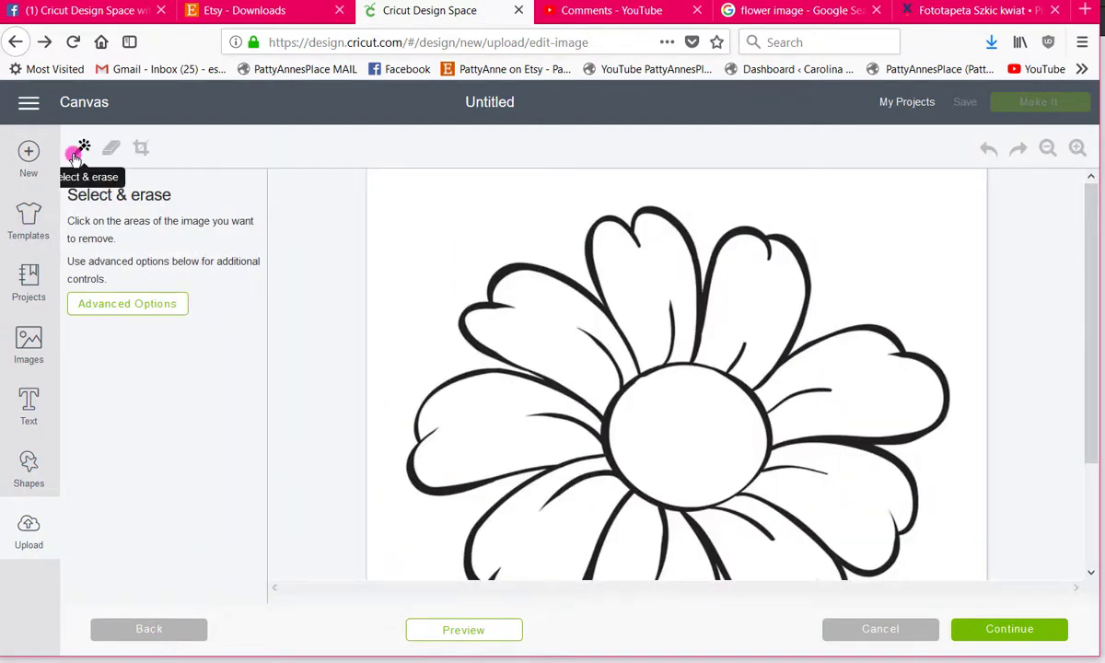
# Erase the flower's white background and continue to the Name & tag screen
pyautogui.click(483, 226)
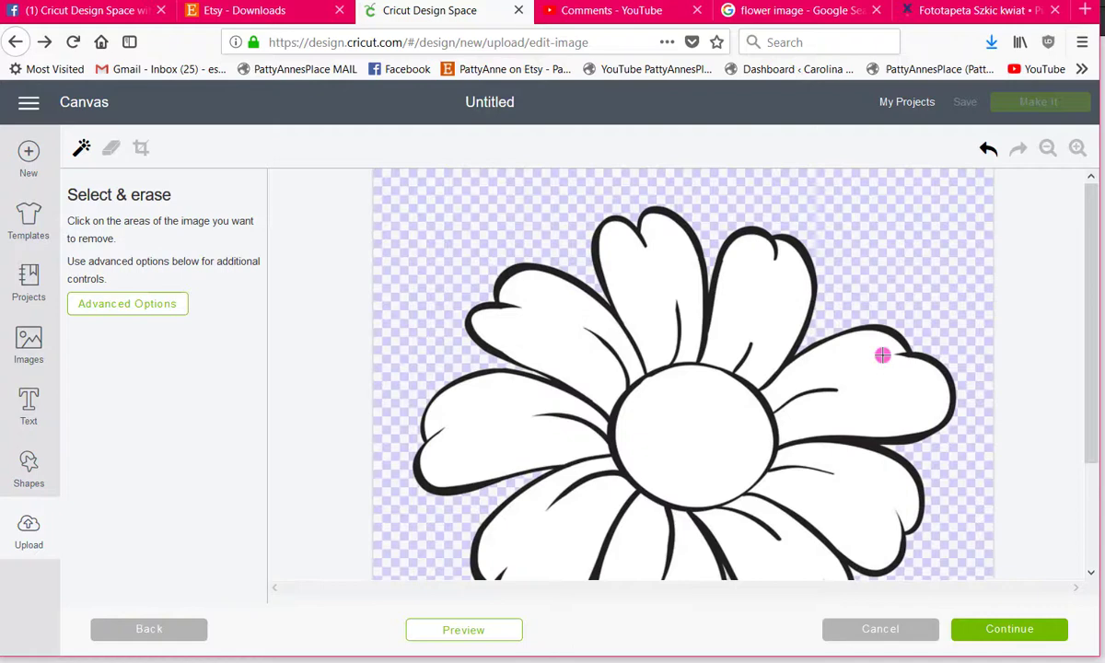
pyautogui.scroll(-3, 920, 478)
pyautogui.scroll(3, 948, 340)
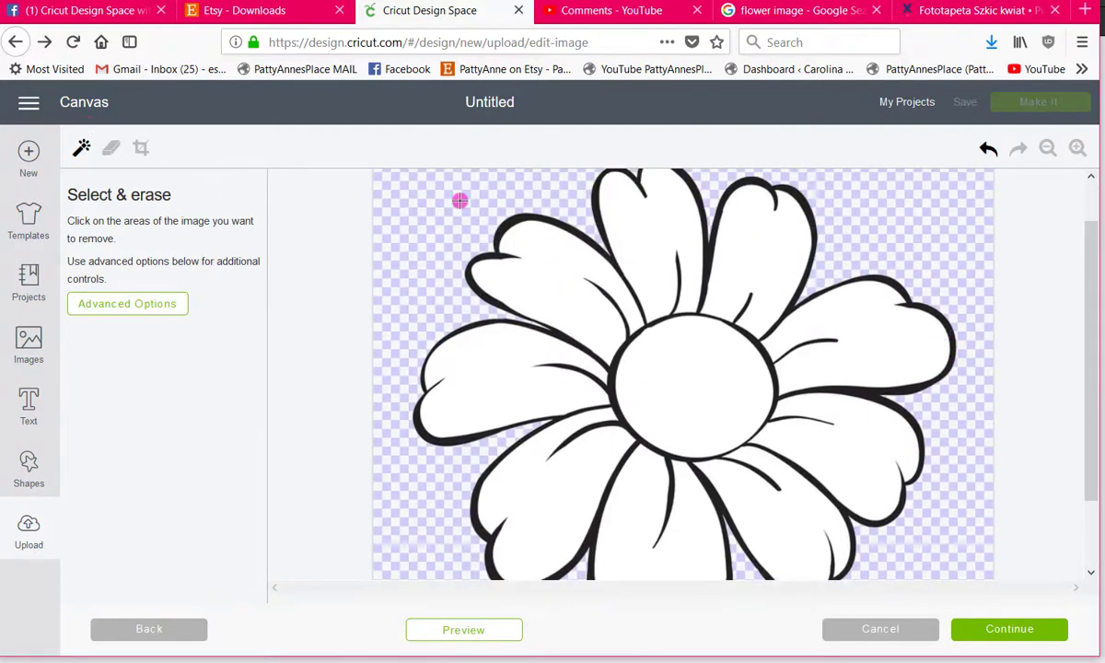
pyautogui.scroll(-2, 917, 423)
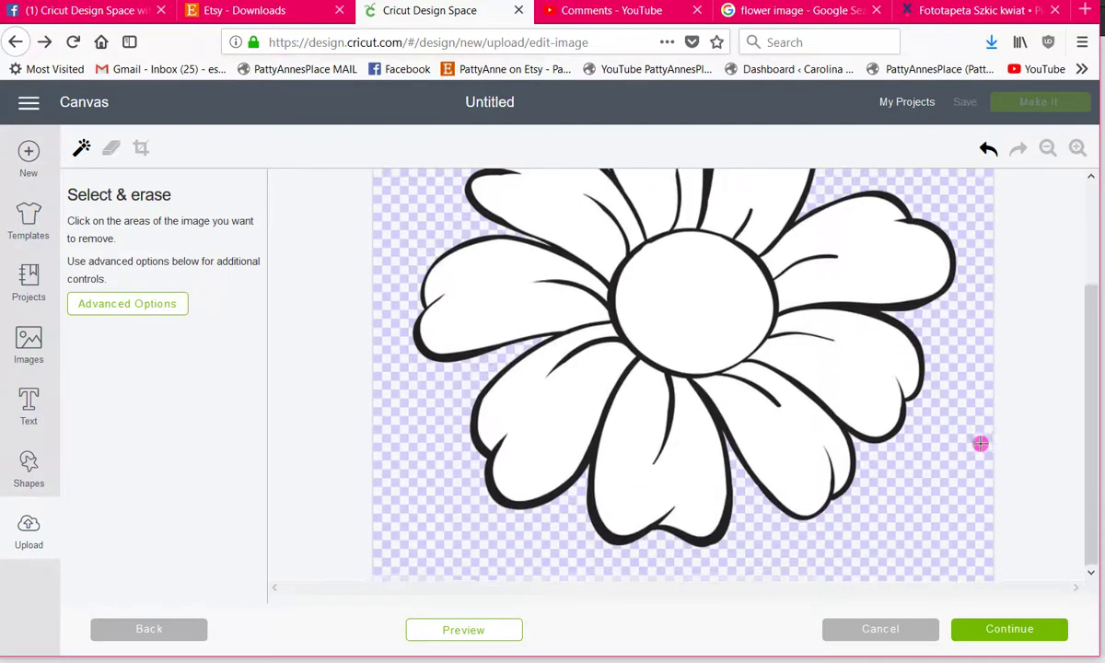
pyautogui.click(997, 632)
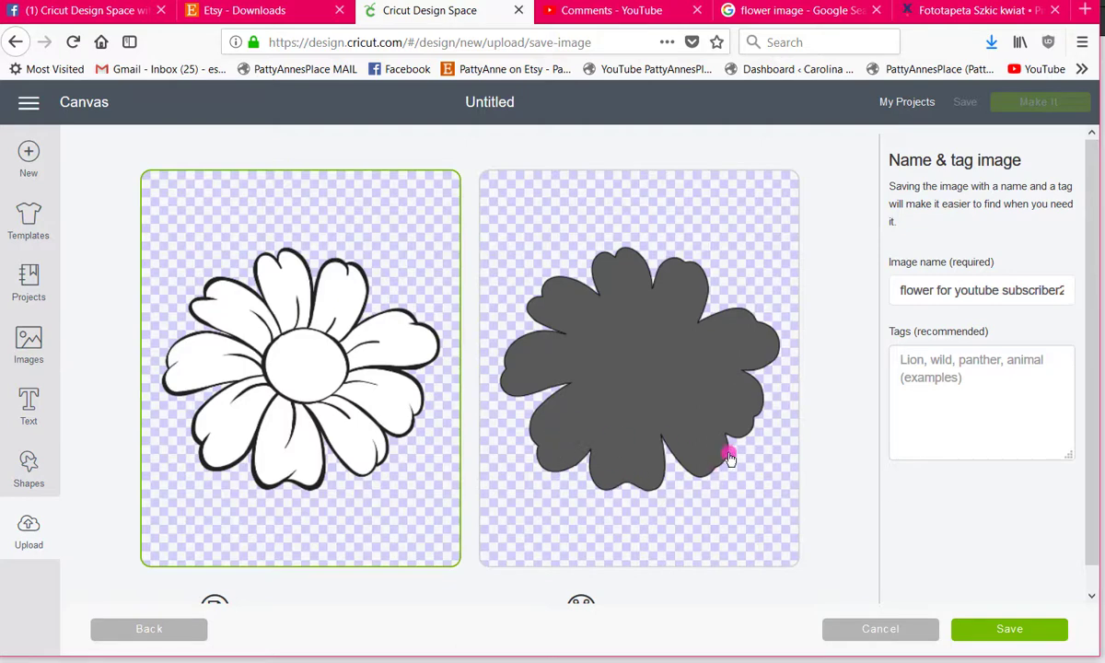
pyautogui.scroll(-1, 727, 452)
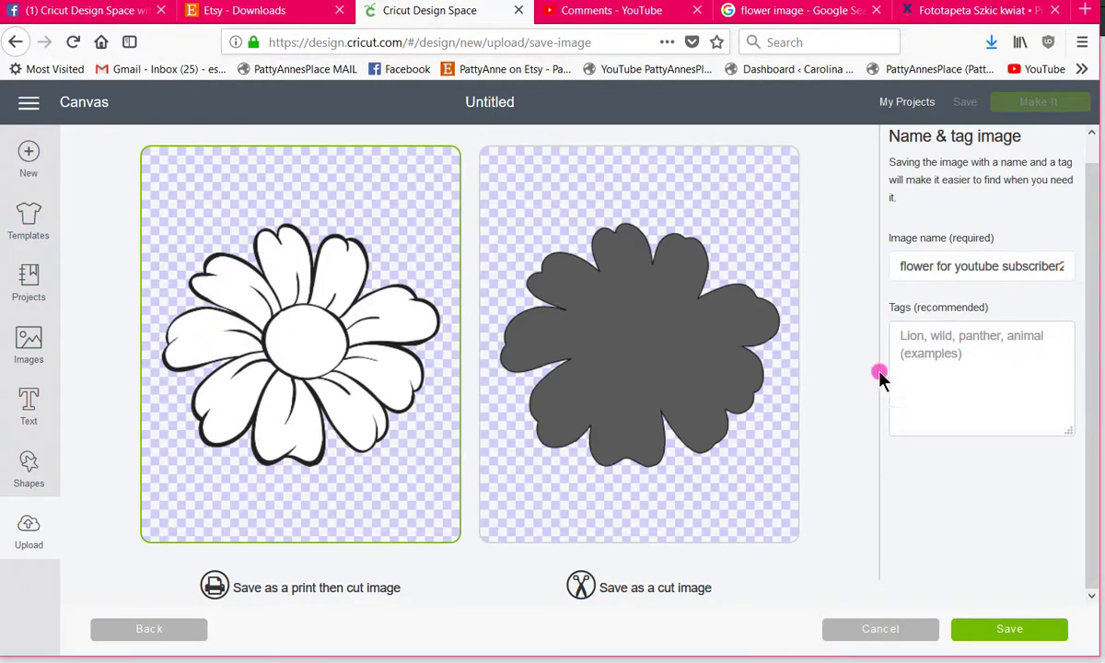
# Save the daisy as print-then-cut, insert it, and move it to the canvas's top-left corner
pyautogui.click(1004, 634)
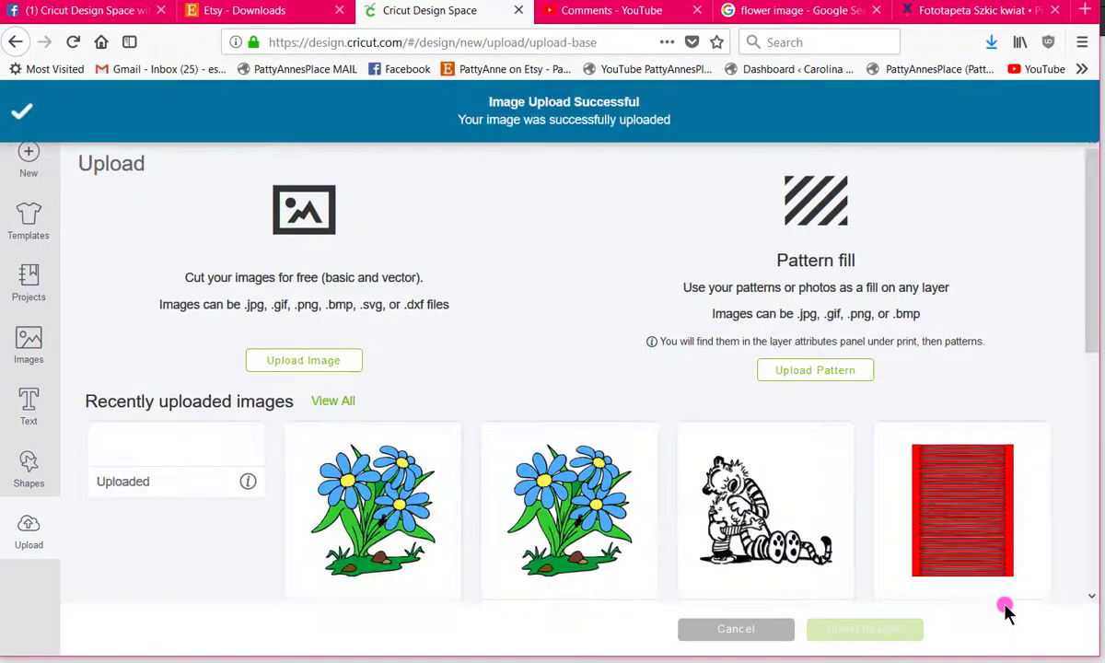
pyautogui.click(168, 518)
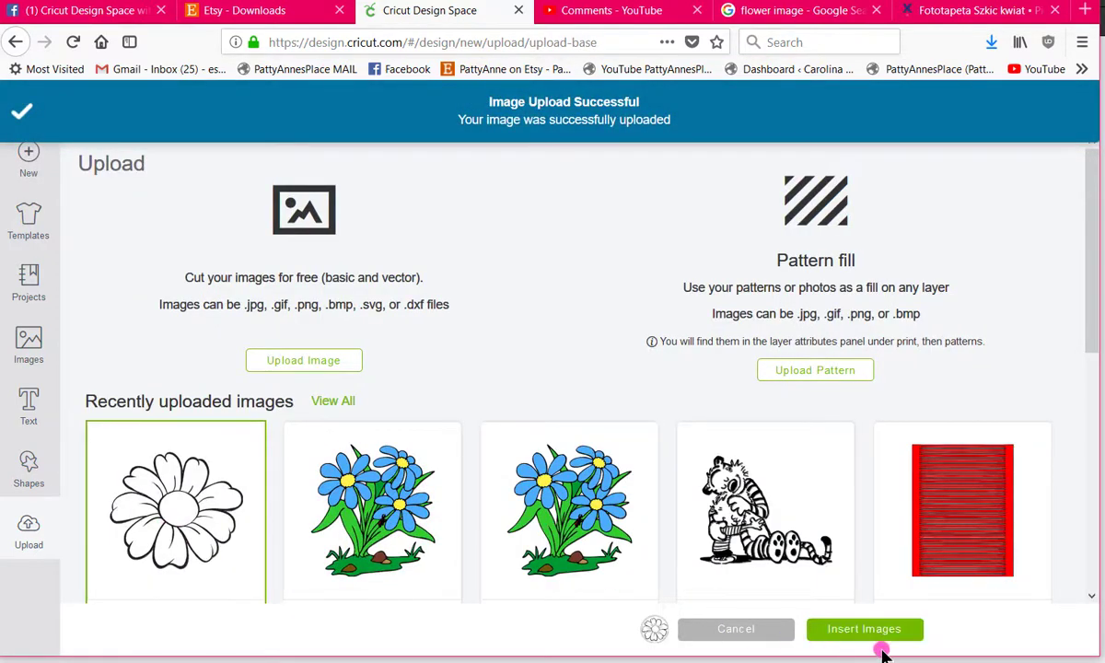
pyautogui.click(807, 634)
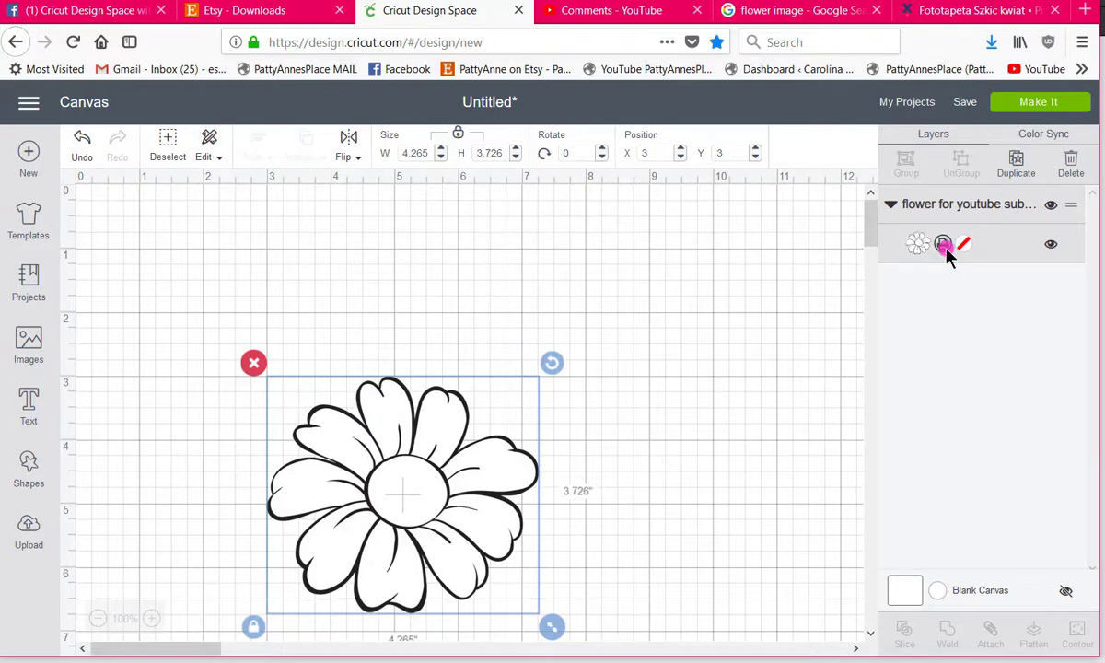
pyautogui.moveTo(447, 493); pyautogui.dragTo(277, 321)
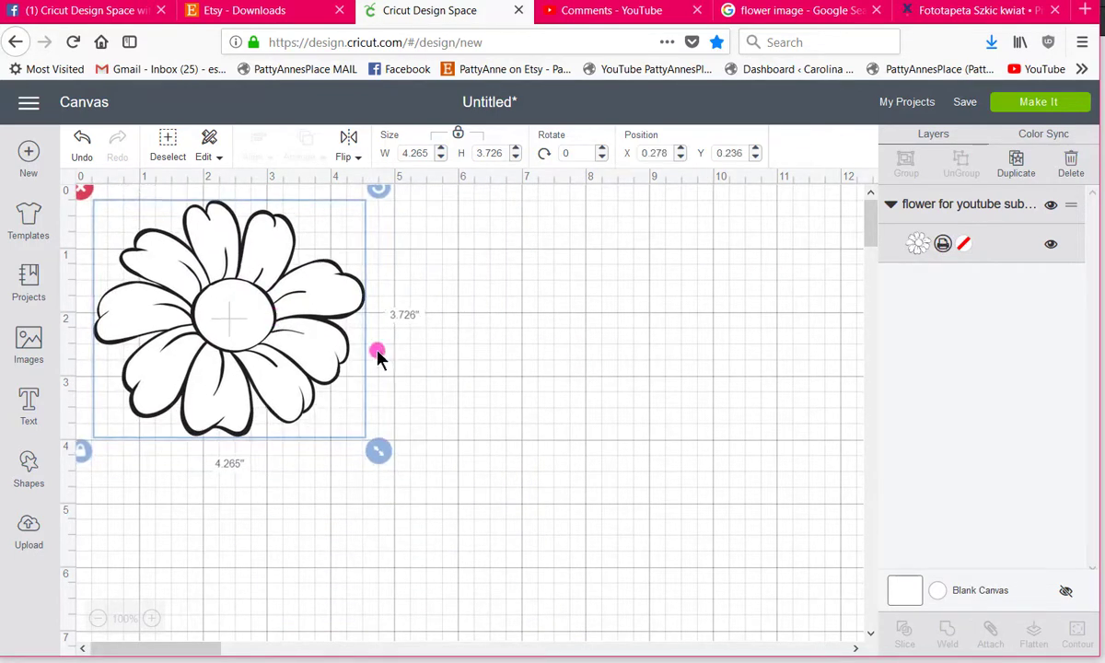
pyautogui.click(587, 416)
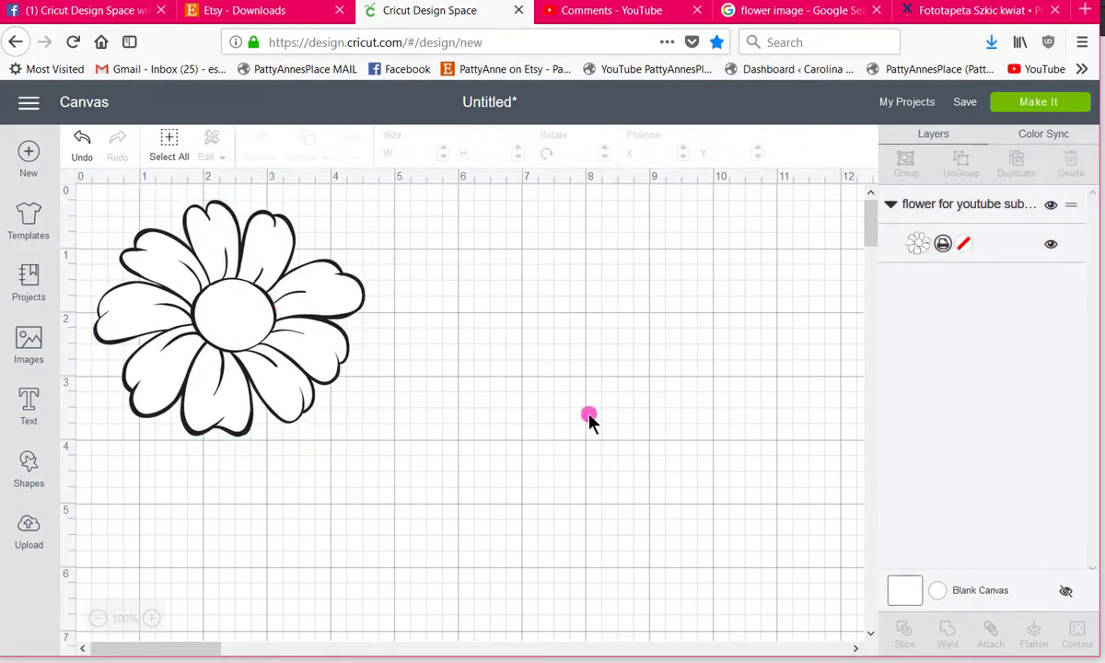
# Use Make It to lay the daisy out on a single Print Then Cut mat
pyautogui.click(1042, 108)
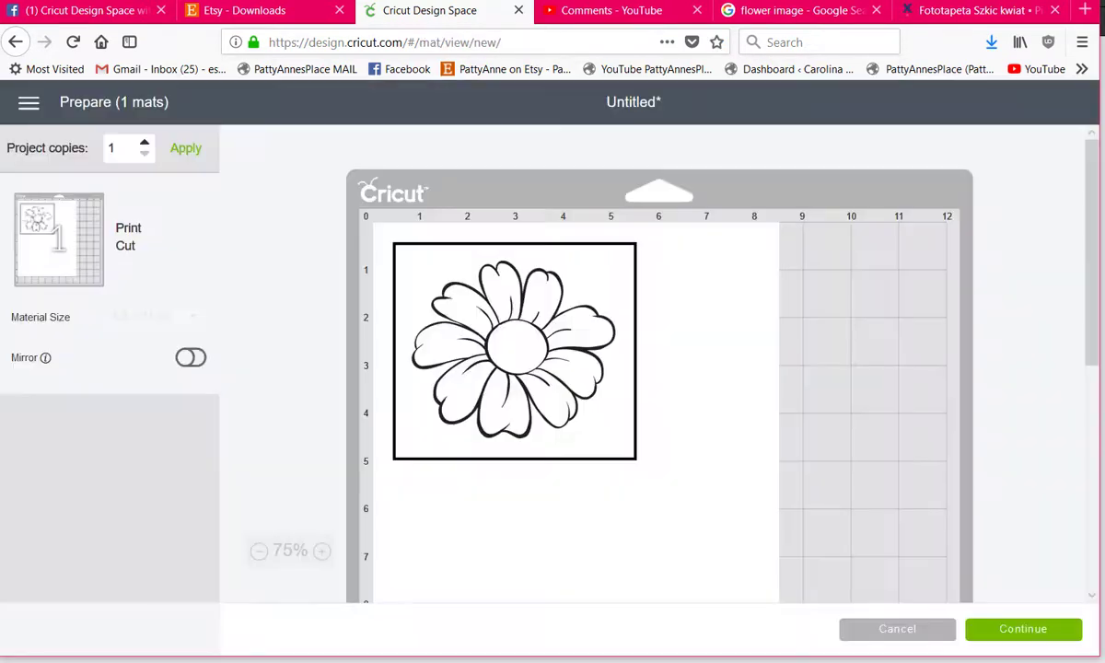